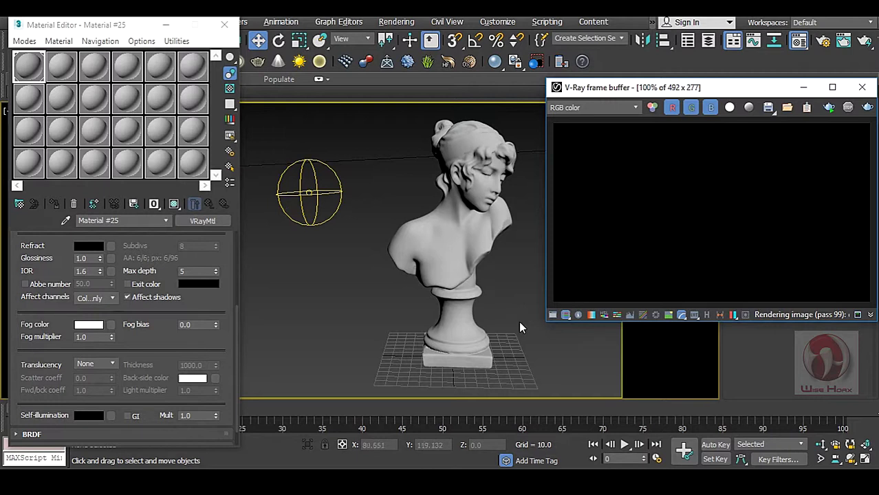
Start a V-Ray interactive render of the bust scene from the frame buffer
click(829, 108)
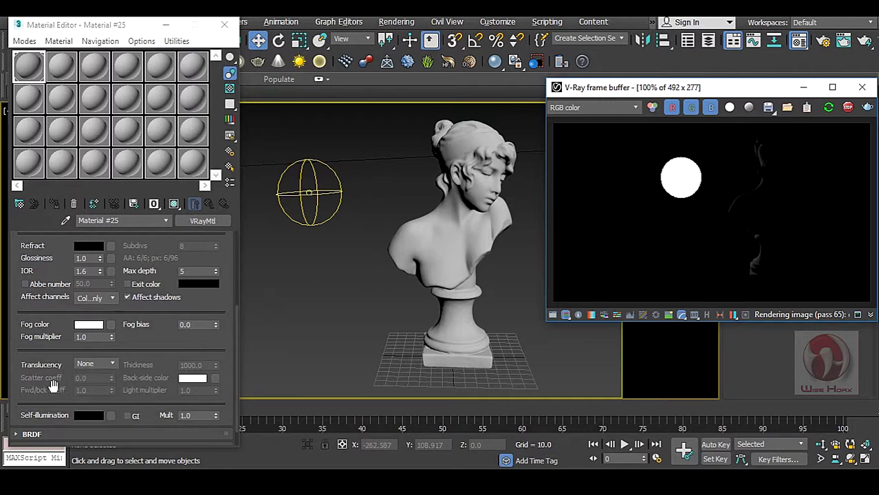
Set the VRayMtl translucency model from None to Hybrid model
click(108, 365)
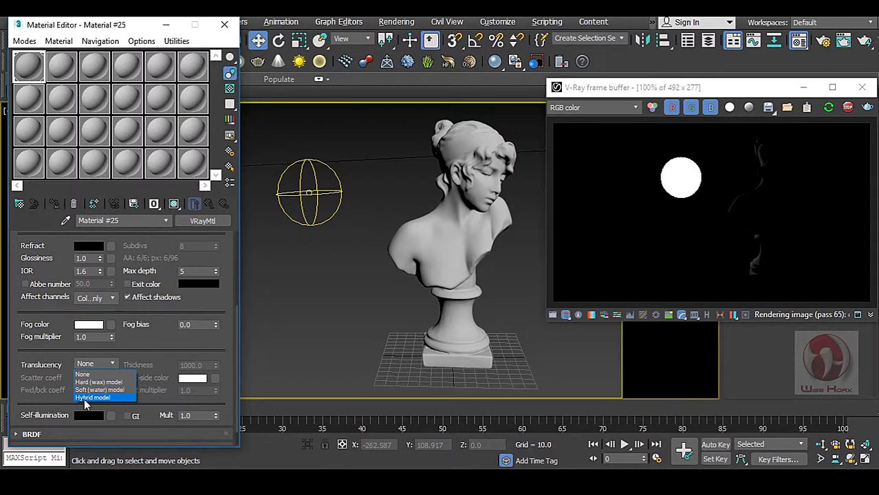
click(103, 398)
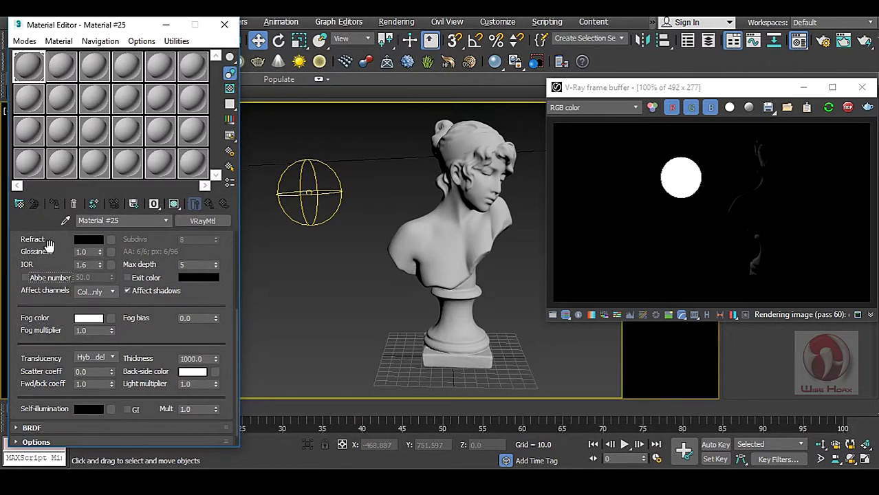
Set the refraction colour to a mid grey with Value 143
click(91, 237)
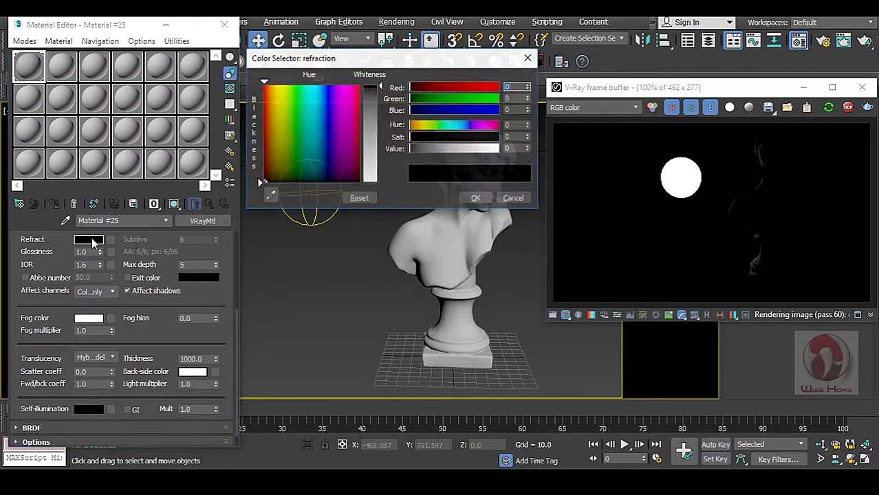
click(459, 149)
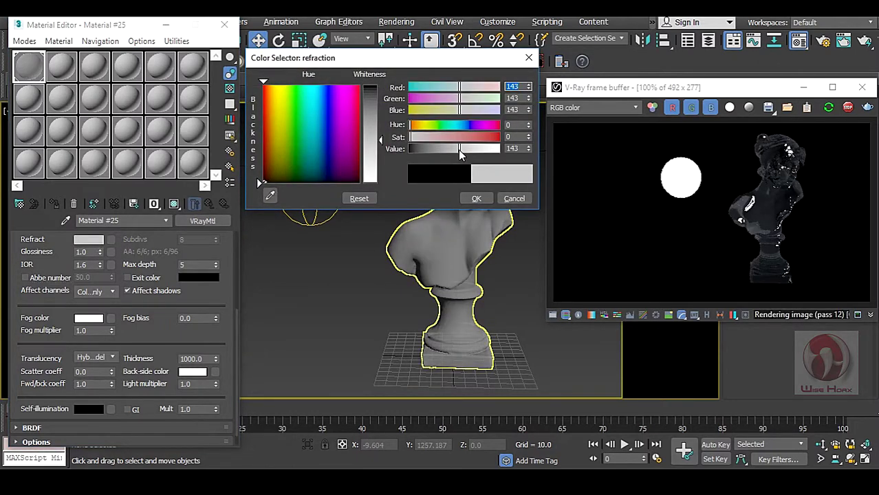
click(474, 198)
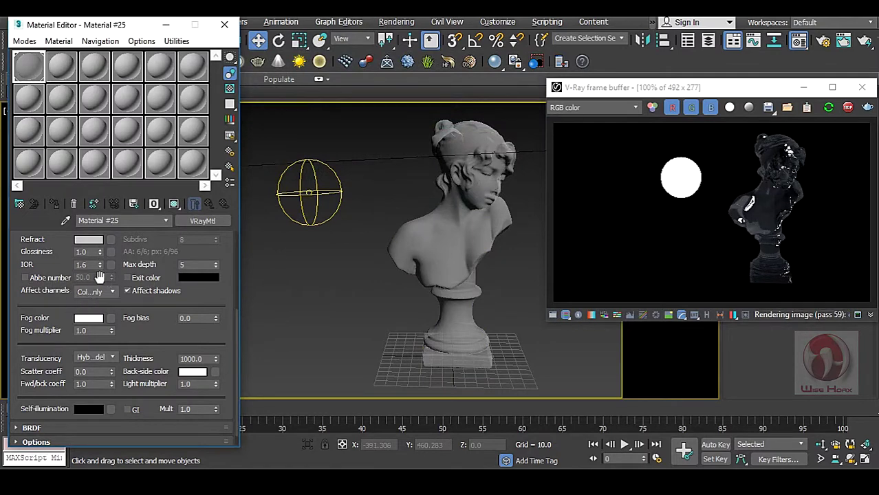
Set the fog colour to a grey of 126, 126, 126
click(88, 318)
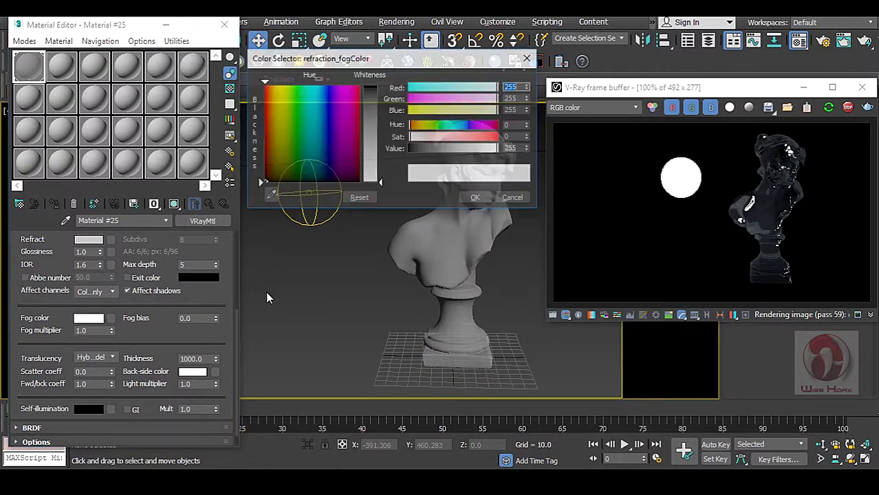
click(452, 150)
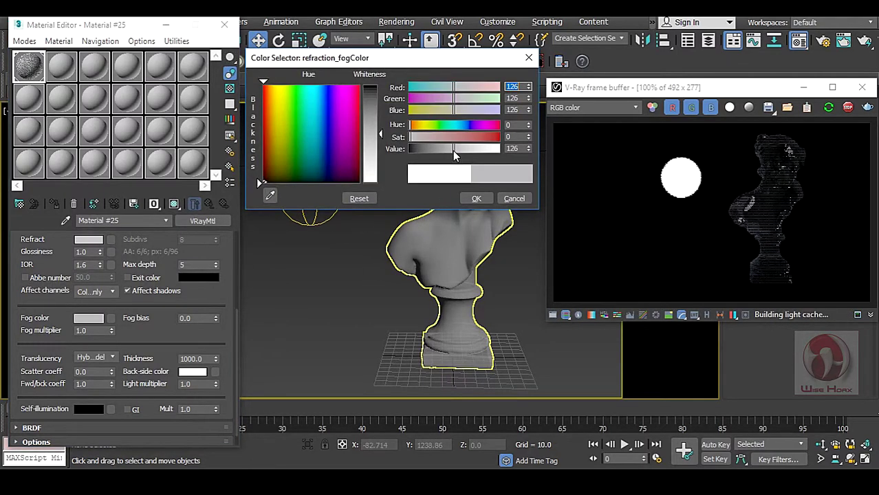
click(480, 200)
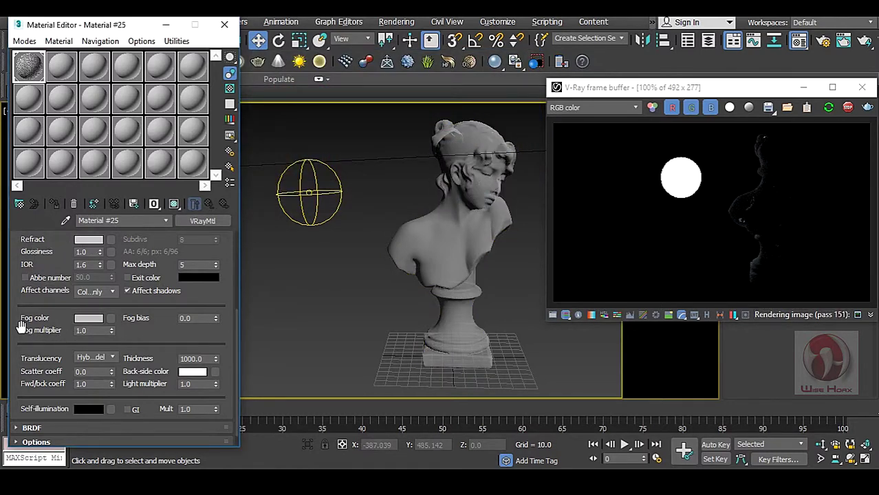
click(90, 330)
scroll(792, 181, up, 3)
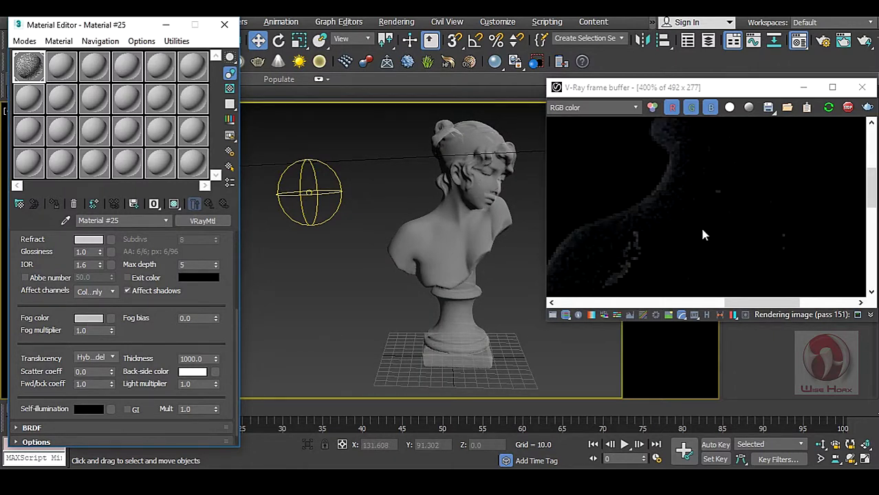
scroll(702, 234, down, 3)
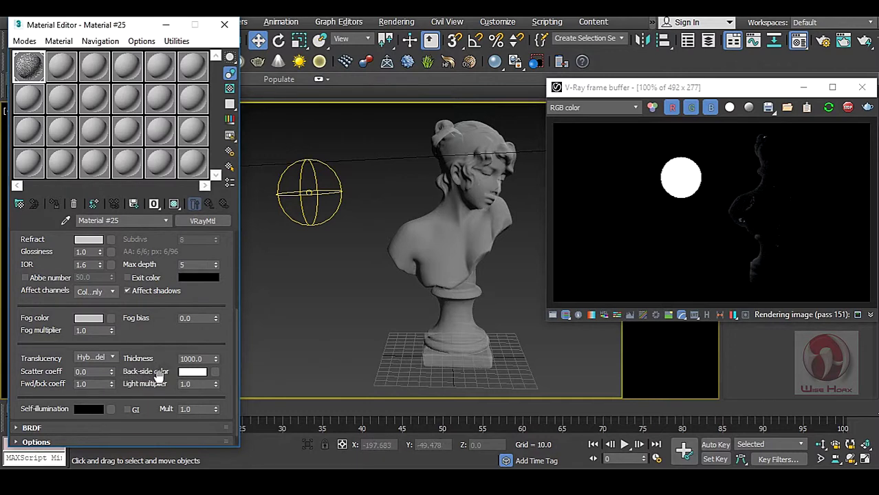
Change the translucency back-side colour from white to a saturated pure red
click(191, 372)
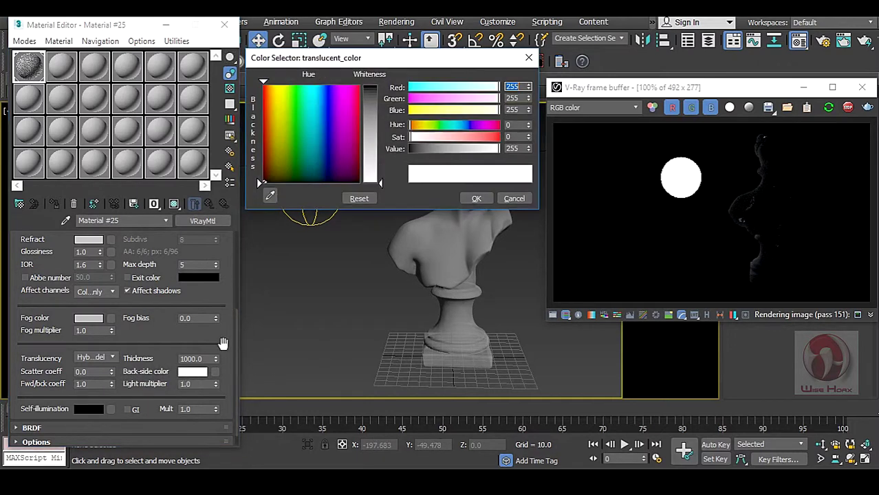
drag(373, 155, 379, 55)
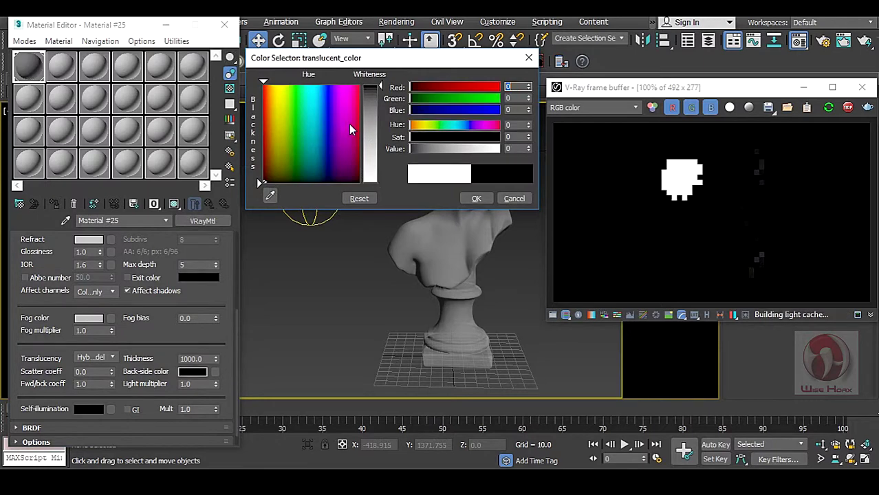
drag(349, 128, 357, 88)
click(476, 198)
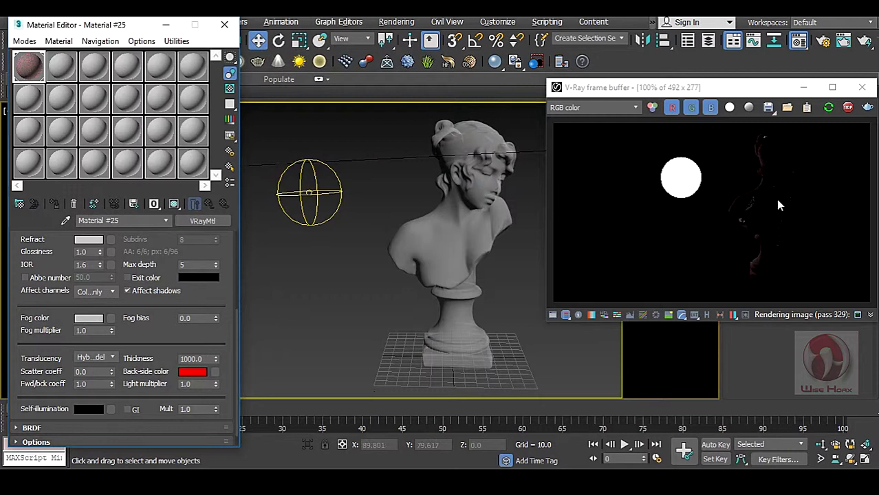
scroll(776, 200, up, 2)
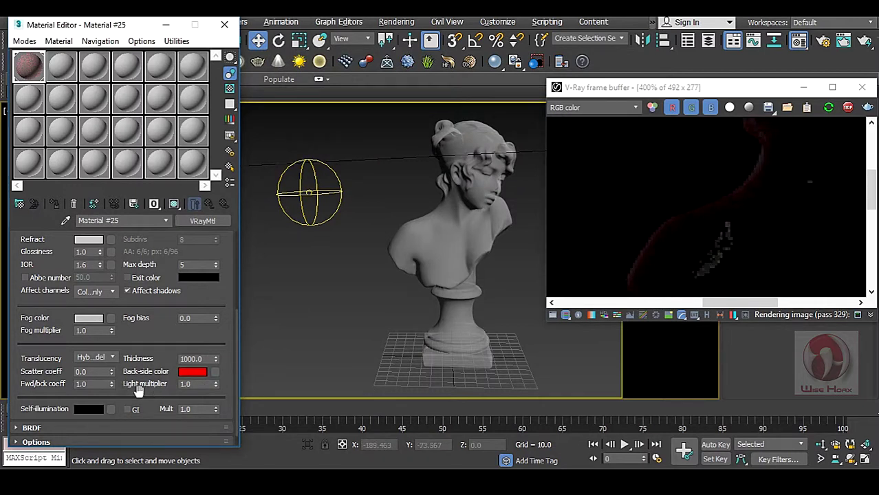
Set the translucency light multiplier to 50
double_click(197, 386)
text(50)
key(Return)
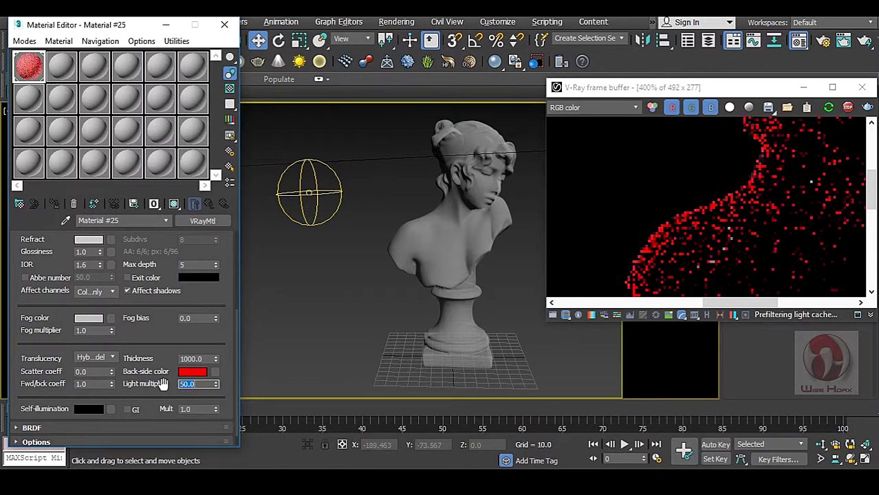
scroll(760, 233, down, 2)
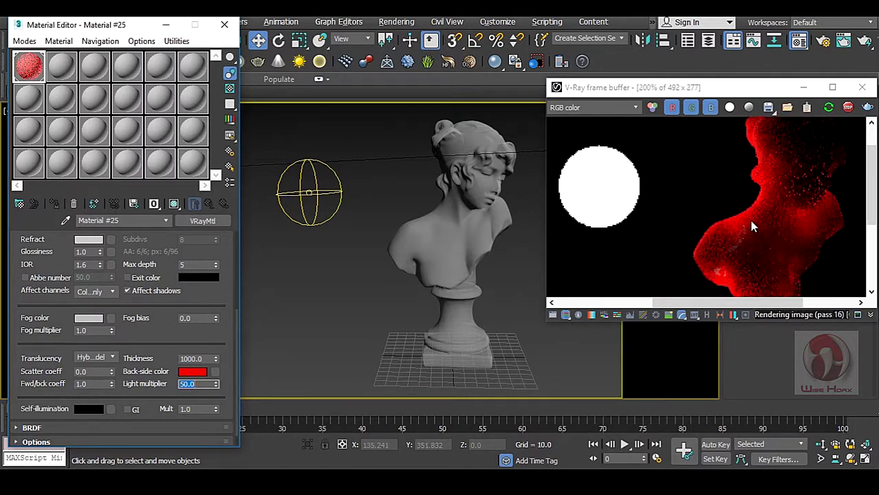
Move the V-Ray frame buffer window up-left and enlarge it
drag(750, 88, 555, 61)
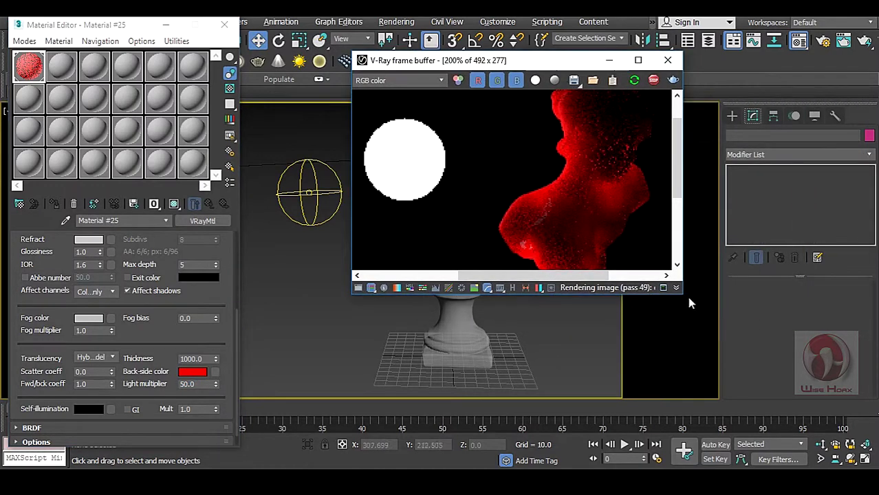
drag(683, 297, 776, 398)
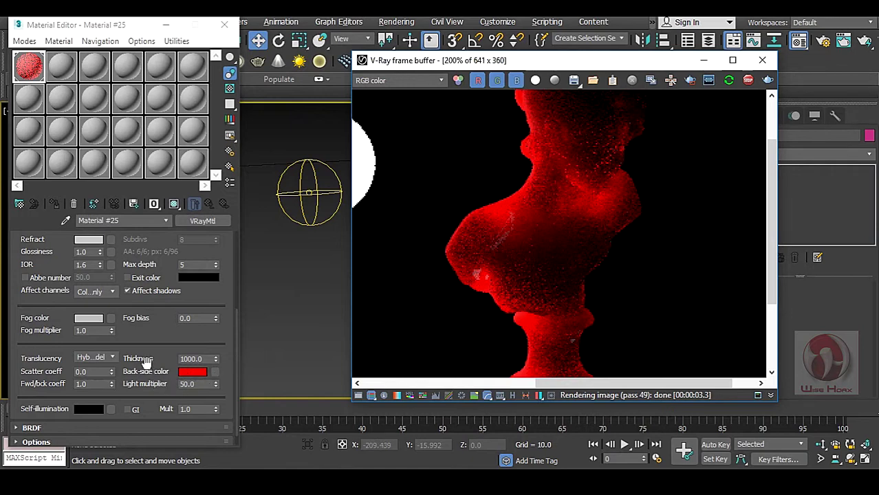
click(206, 359)
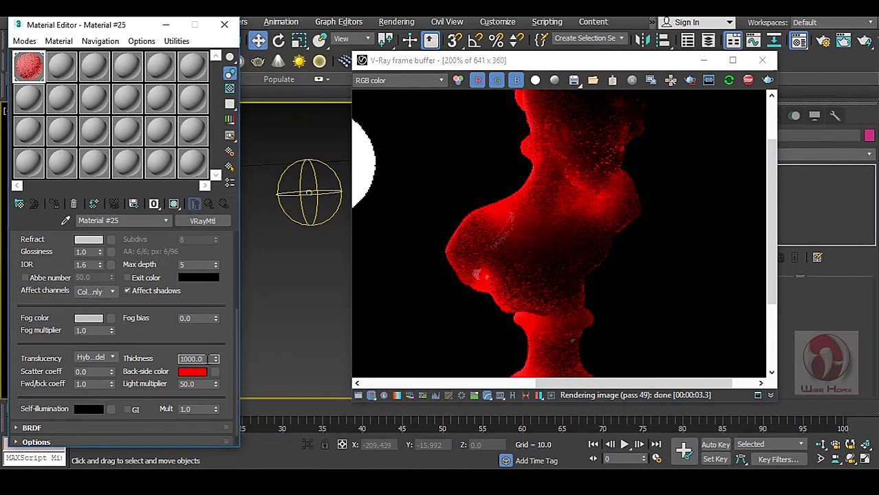
scroll(495, 209, up, 1)
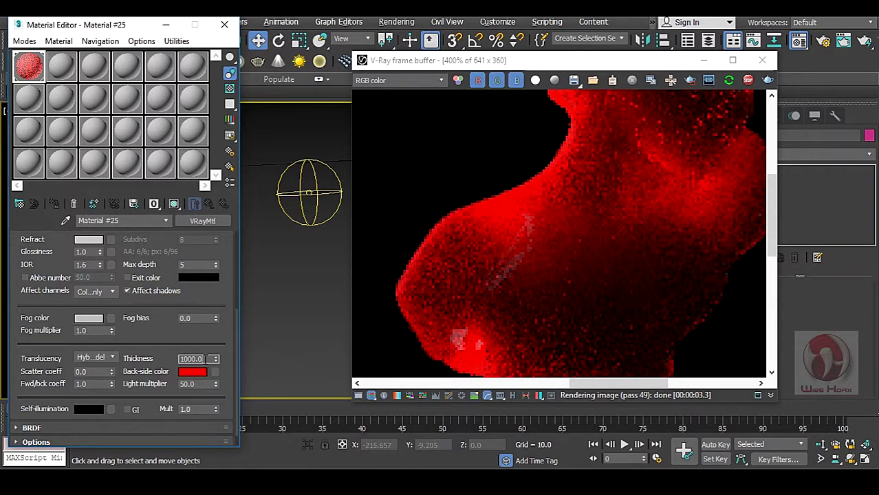
double_click(205, 359)
text(5)
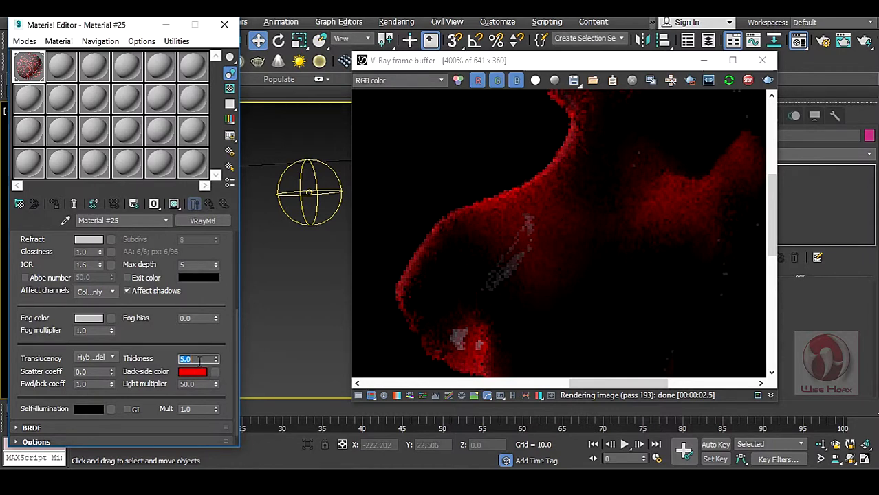
text(1000)
key(Return)
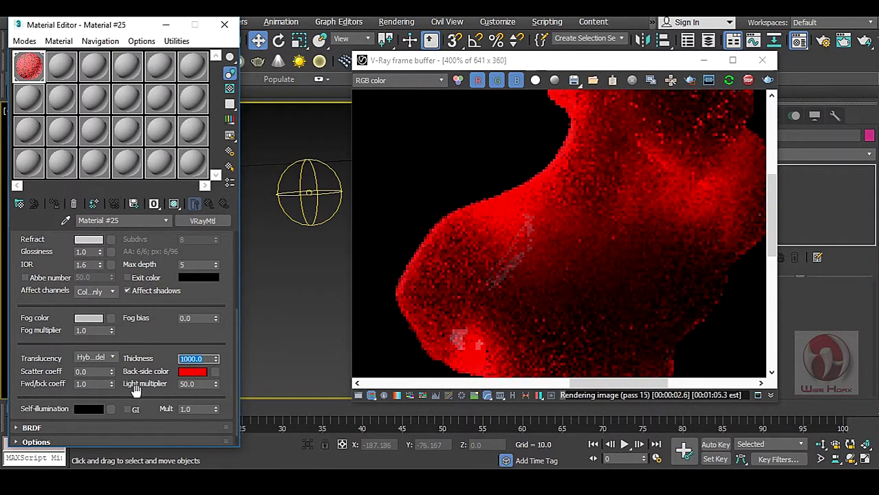
Test a light multiplier of 20, then restore it to 50
click(199, 385)
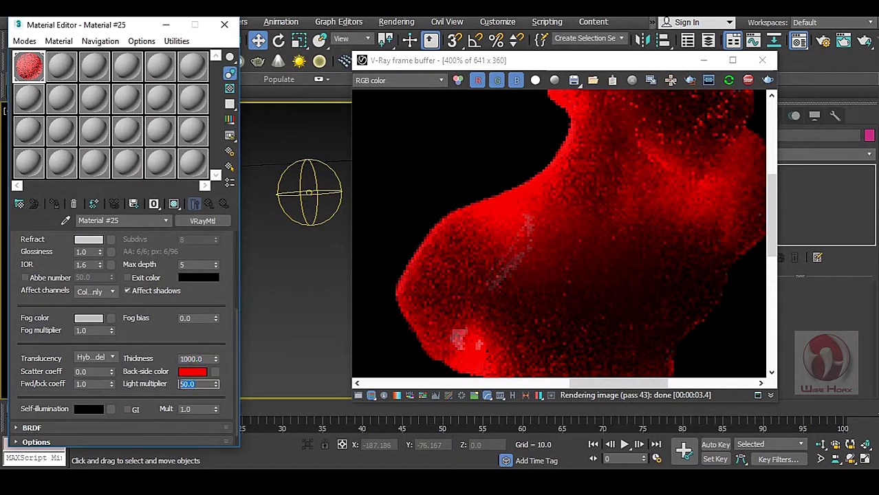
text(20)
key(Return)
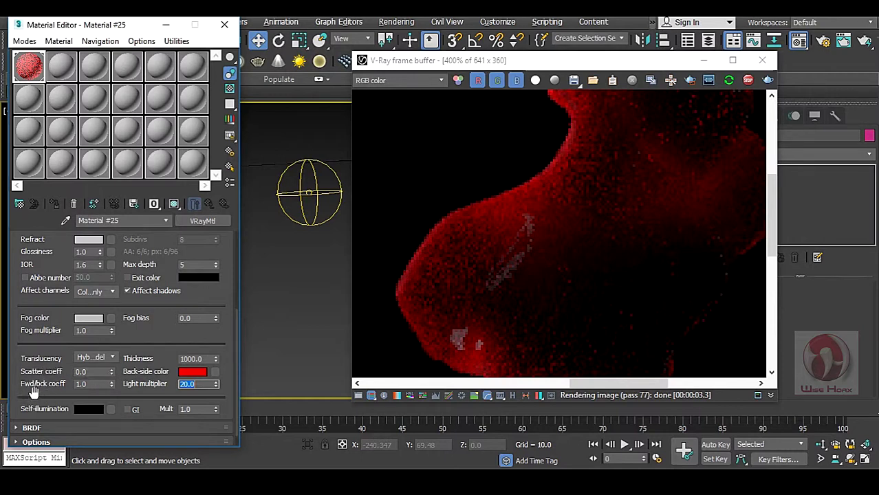
click(97, 372)
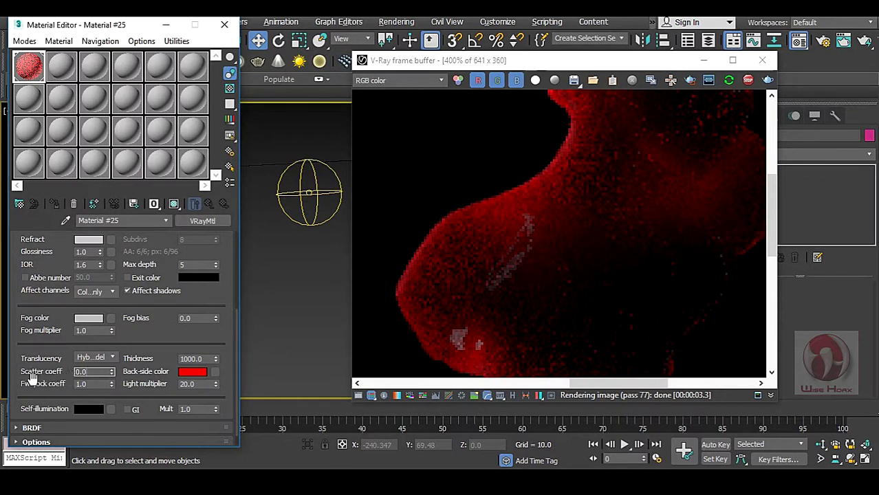
double_click(195, 384)
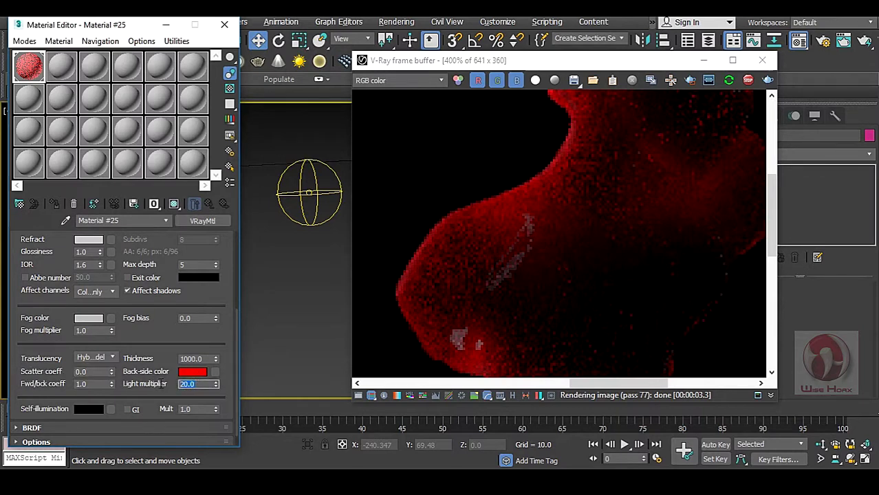
text(50)
key(Return)
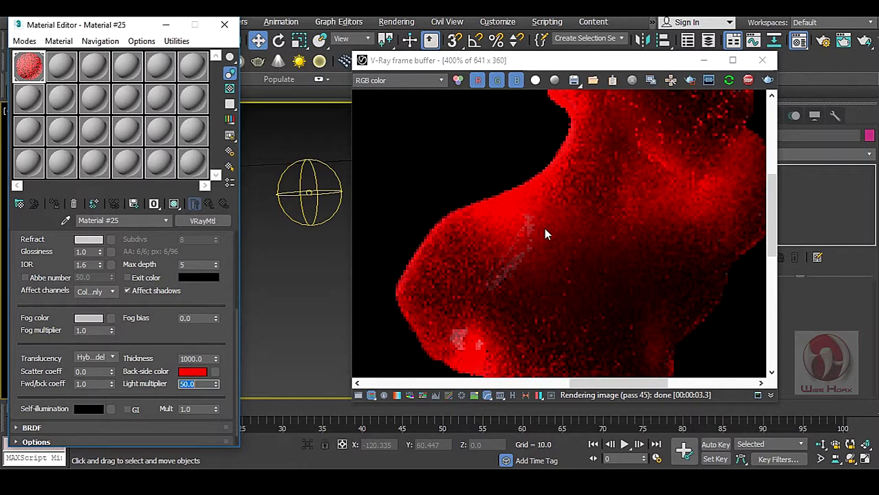
Set the translucency scatter coefficient to 1.0
double_click(96, 372)
text(1)
key(Return)
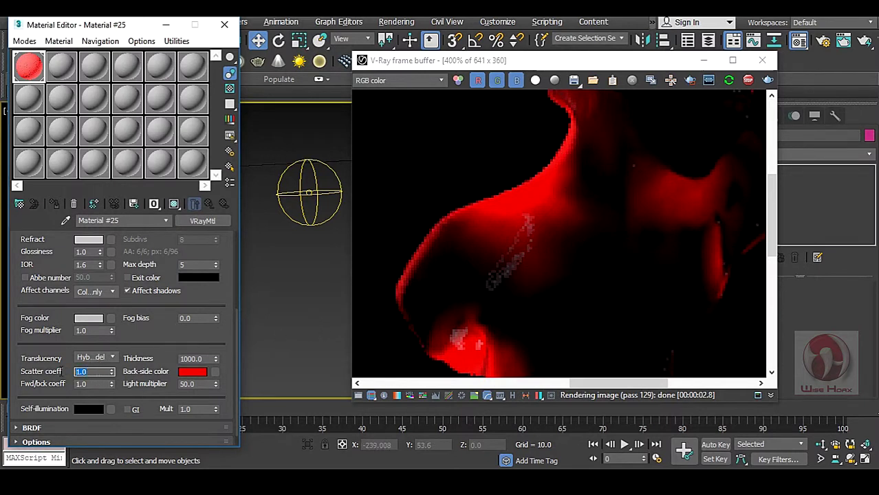
Bring scatter coefficient to 0.0 and restore forward/backward coefficient to 1.0 after trying 0.0
click(111, 377)
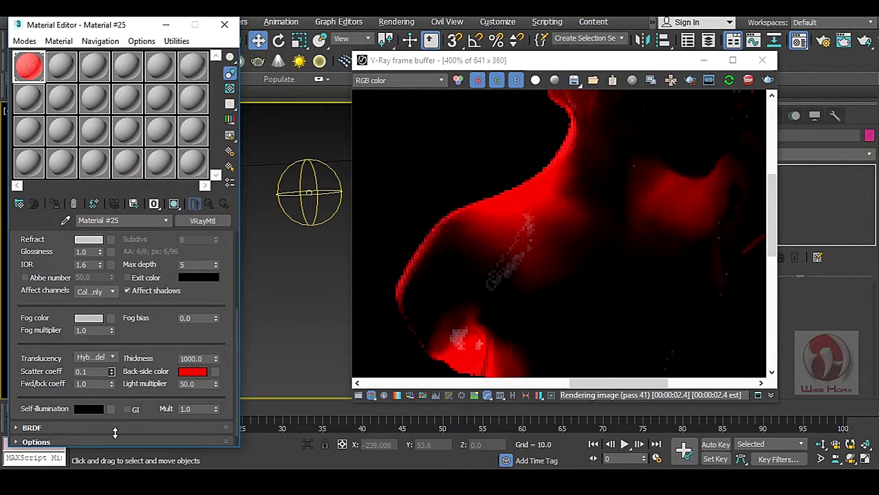
double_click(86, 371)
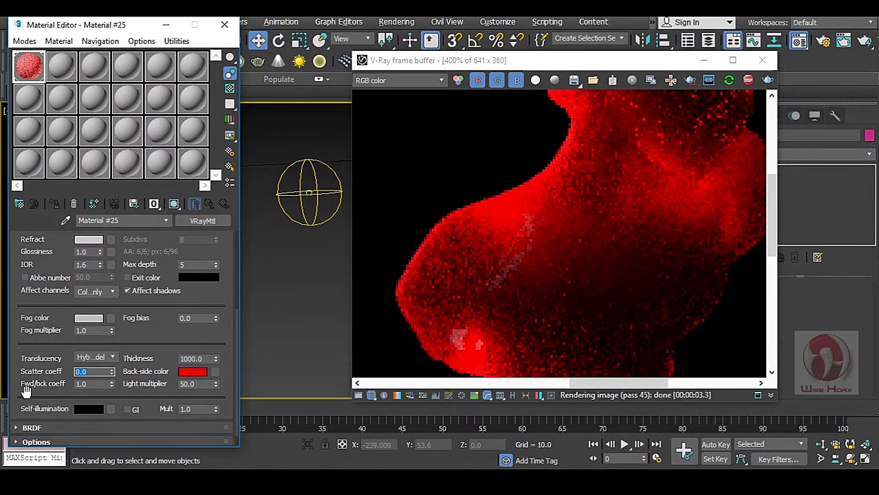
right_click(111, 385)
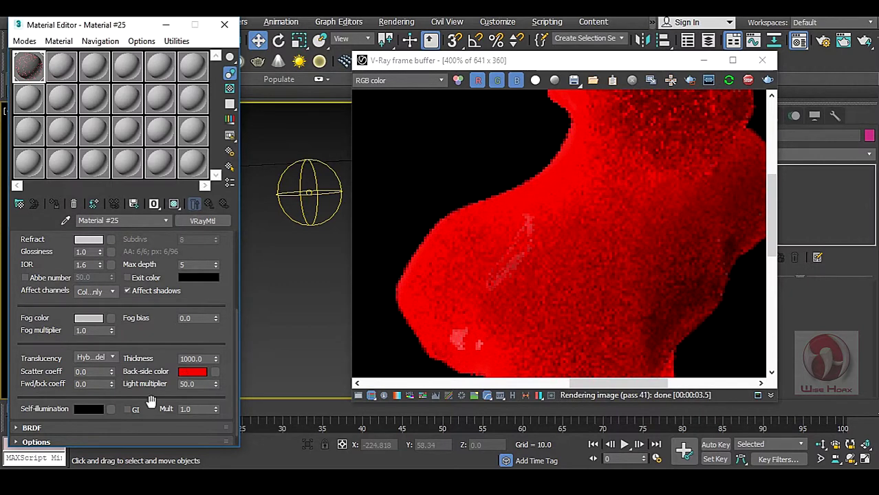
click(111, 383)
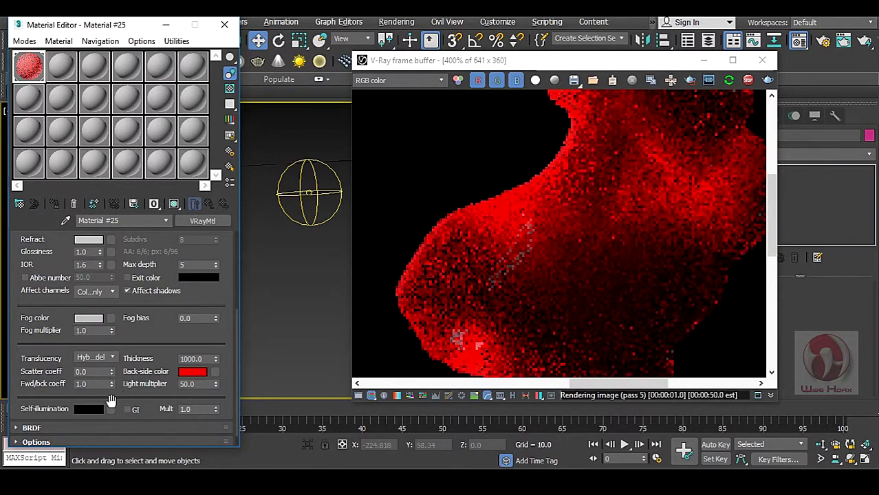
click(96, 372)
click(99, 384)
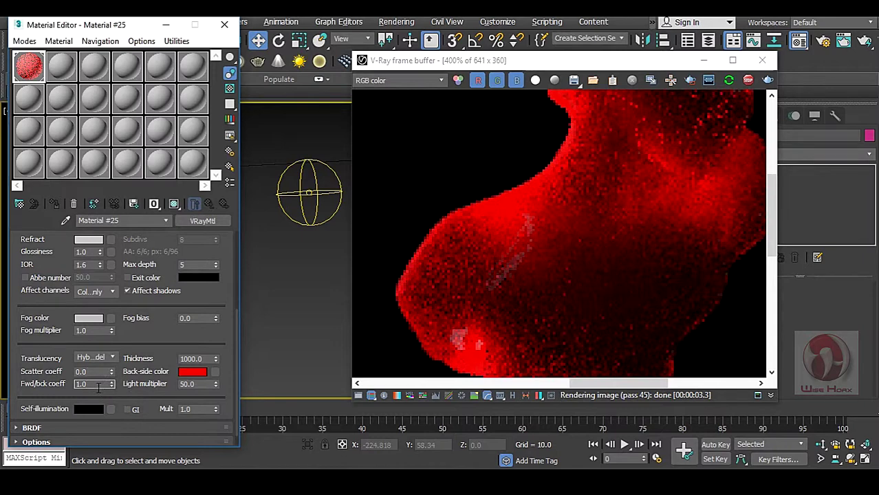
click(199, 384)
click(89, 357)
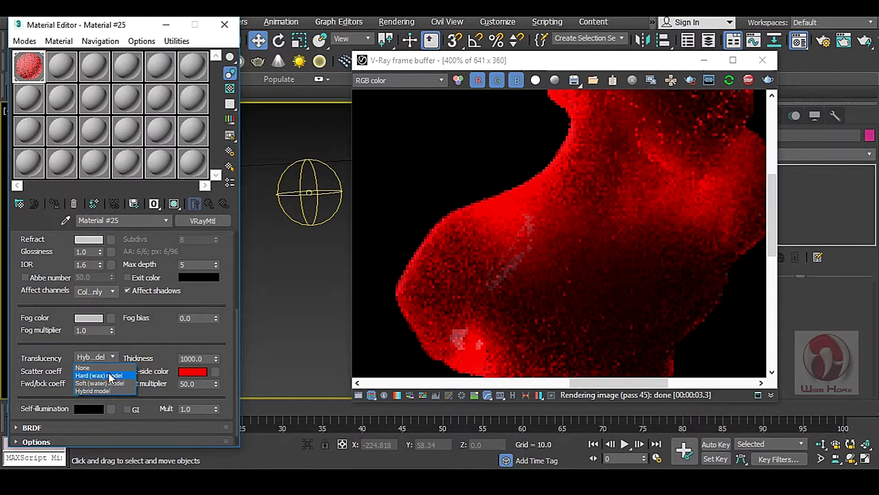
click(103, 377)
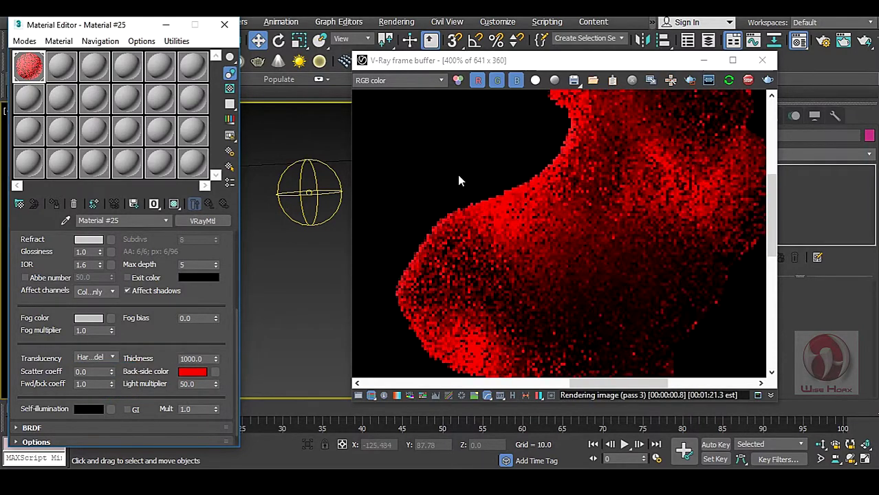
click(110, 362)
click(110, 373)
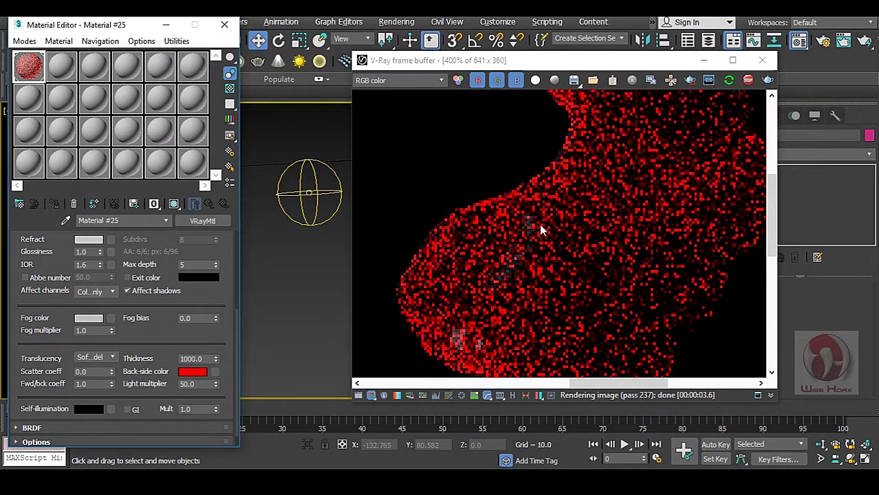
scroll(602, 227, down, 1)
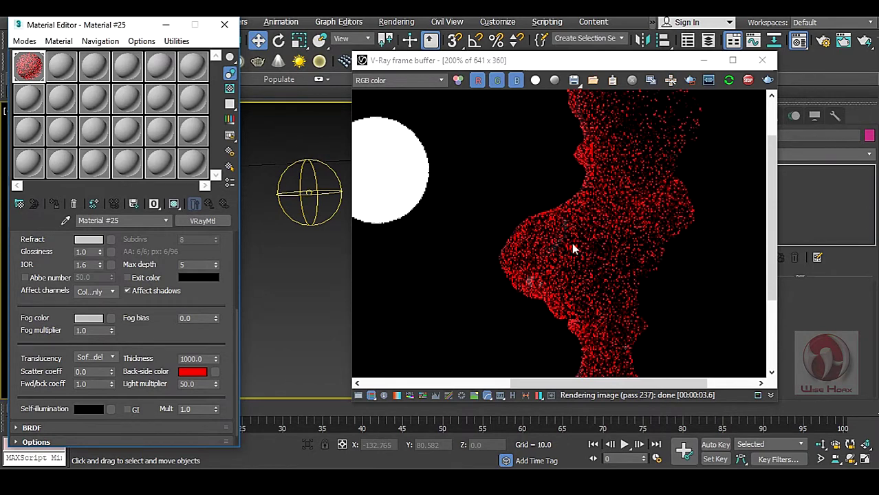
scroll(590, 241, up, 1)
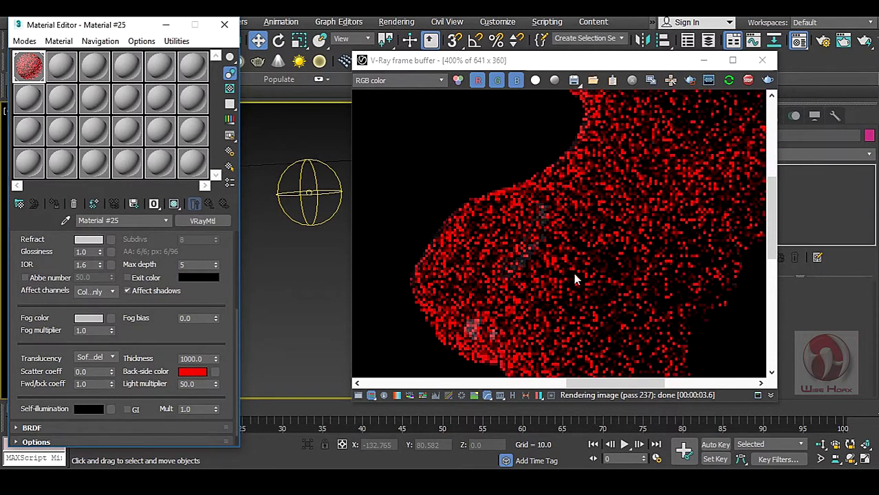
click(94, 358)
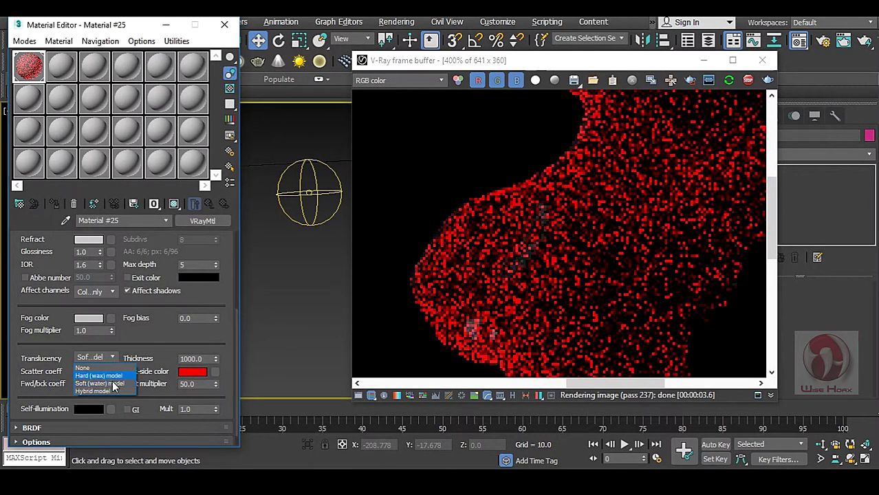
click(107, 391)
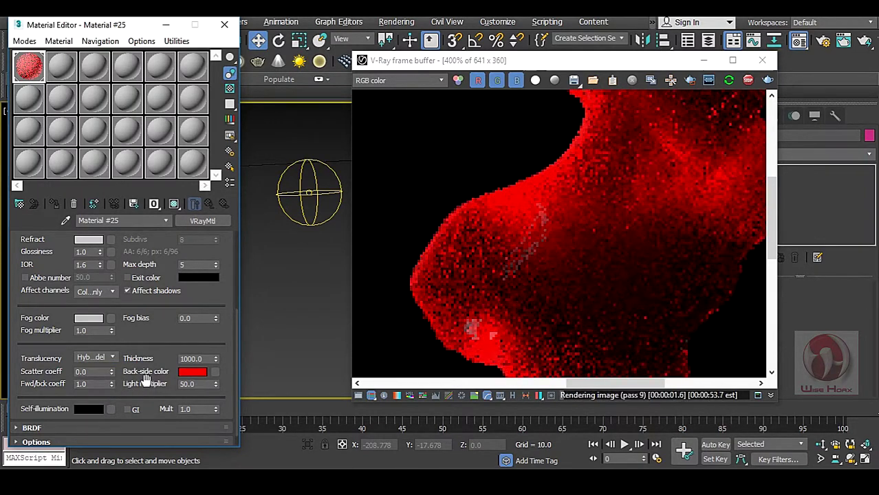
Select the translucency Thickness value field
click(201, 359)
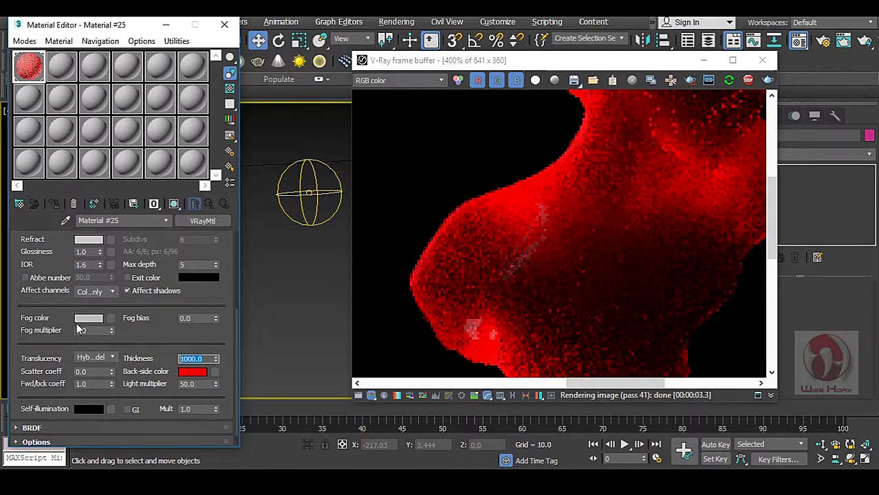
Try a black refraction colour, then set it back to a grey of 126
click(91, 240)
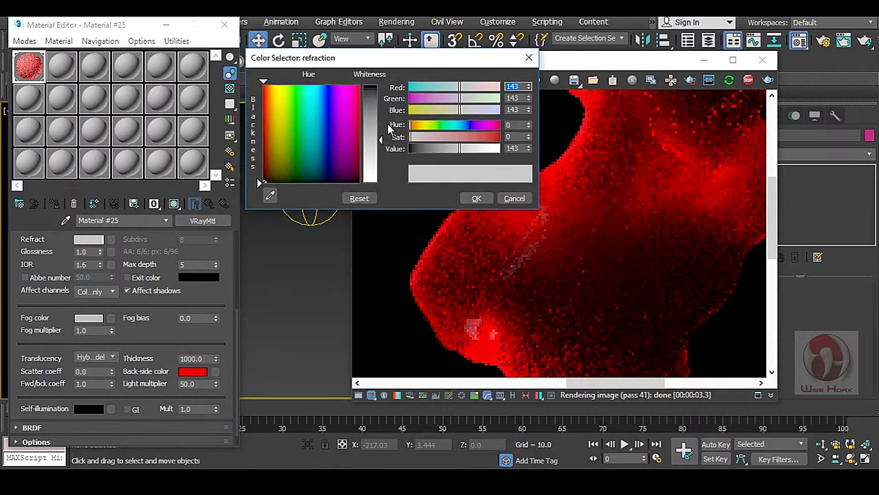
drag(460, 148, 410, 149)
click(476, 198)
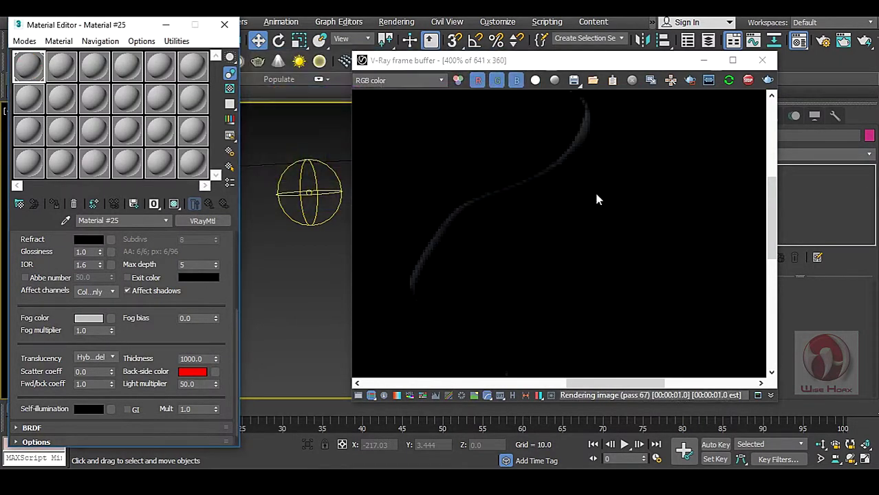
click(86, 242)
click(377, 138)
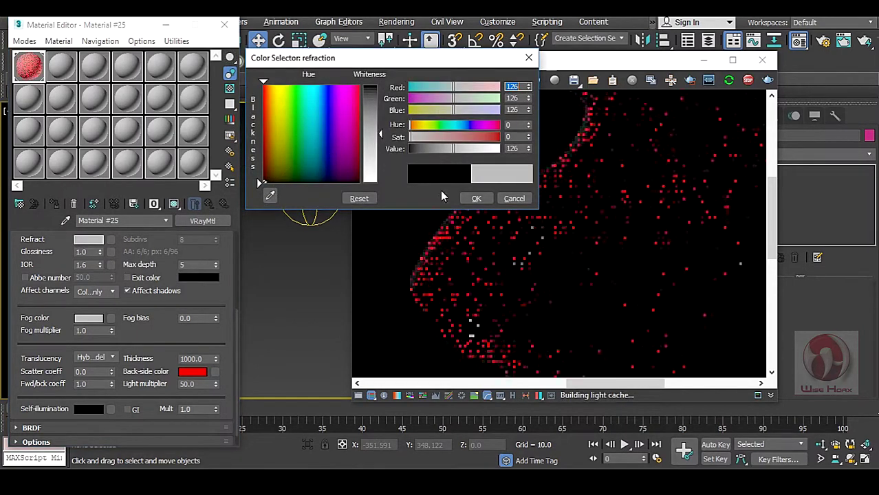
click(476, 198)
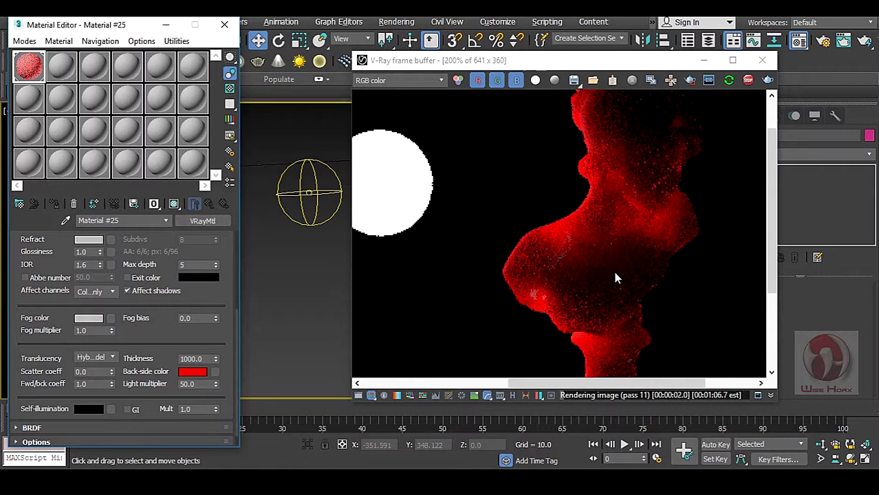